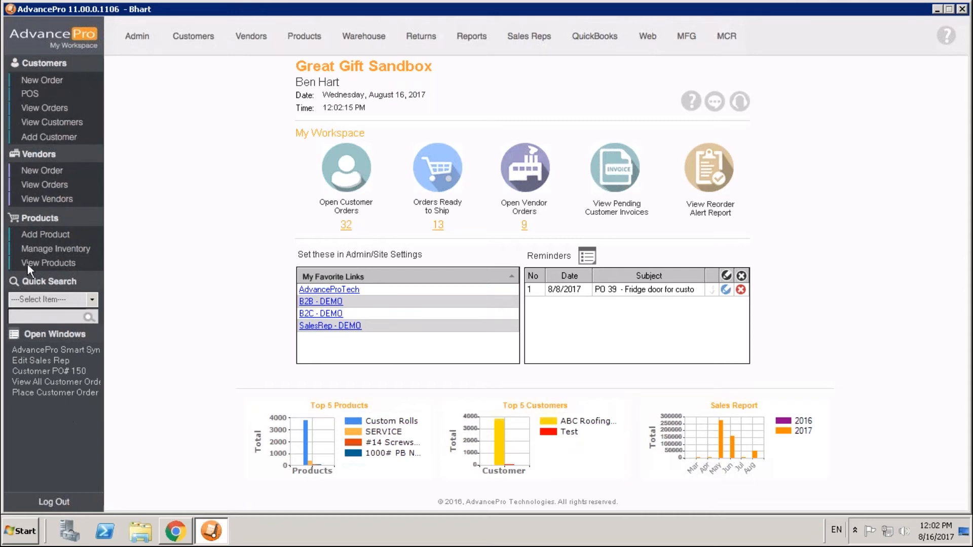
# - Open the ABC Roofing Inc customer record, view its web login information, and close the record
pyautogui.click(66, 123)
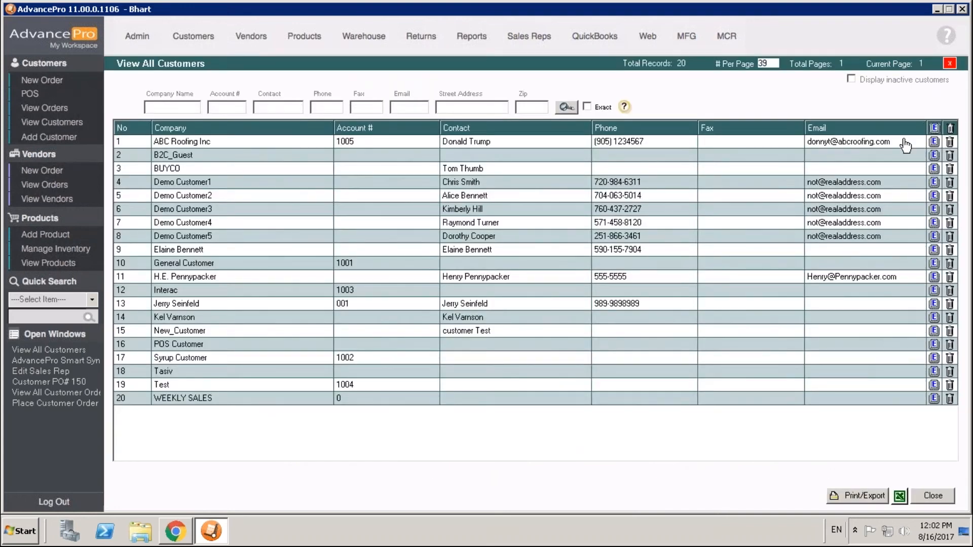
pyautogui.click(933, 142)
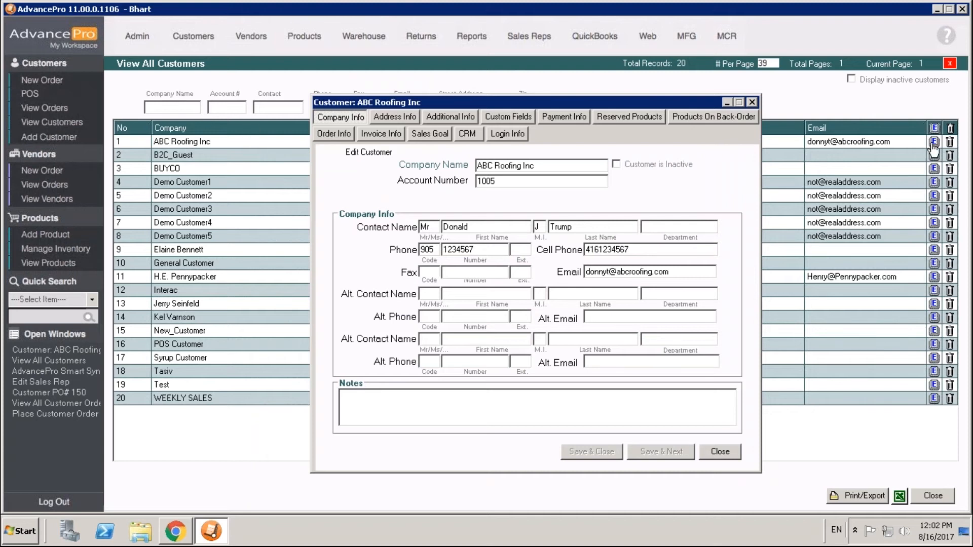
pyautogui.click(506, 132)
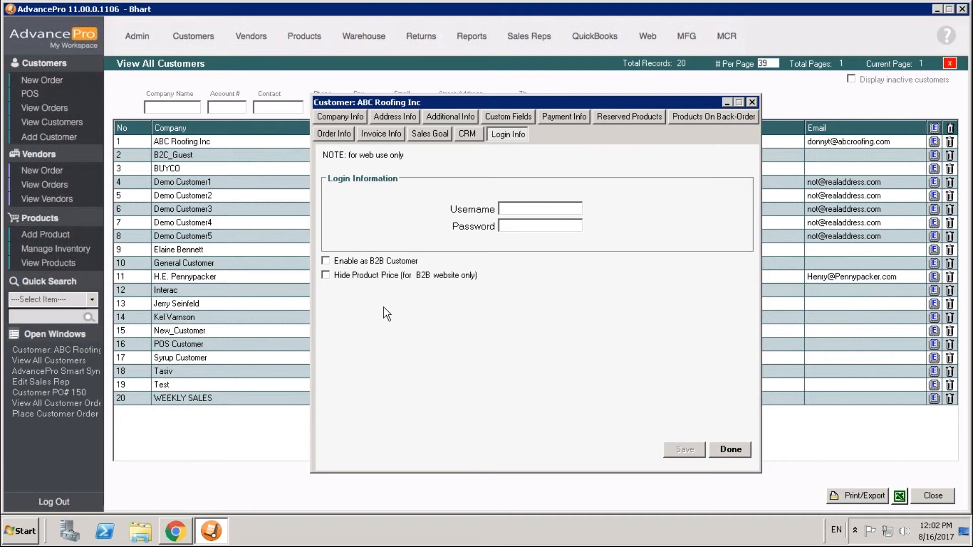
pyautogui.click(730, 449)
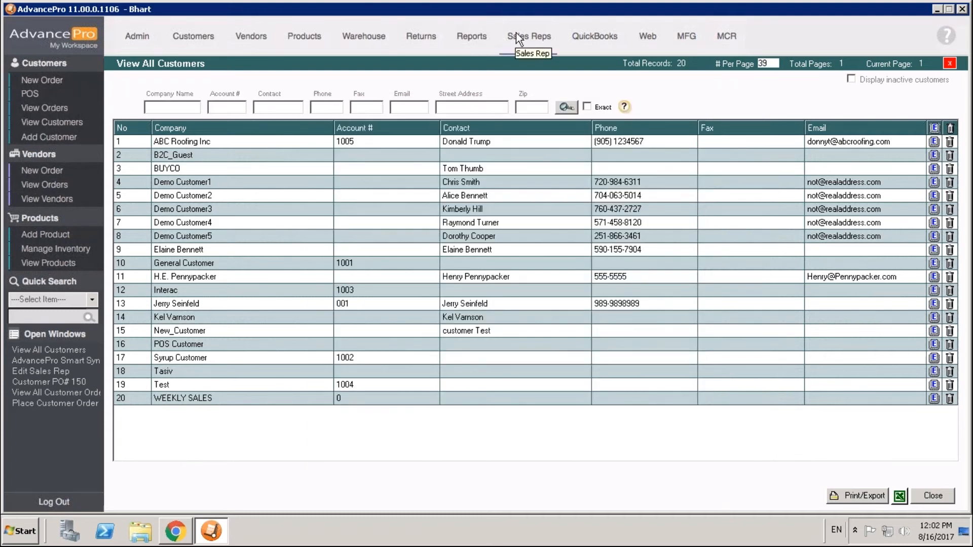
# - Open the first listed Great Gift sales rep for editing and view the customers assigned to that rep
pyautogui.click(516, 32)
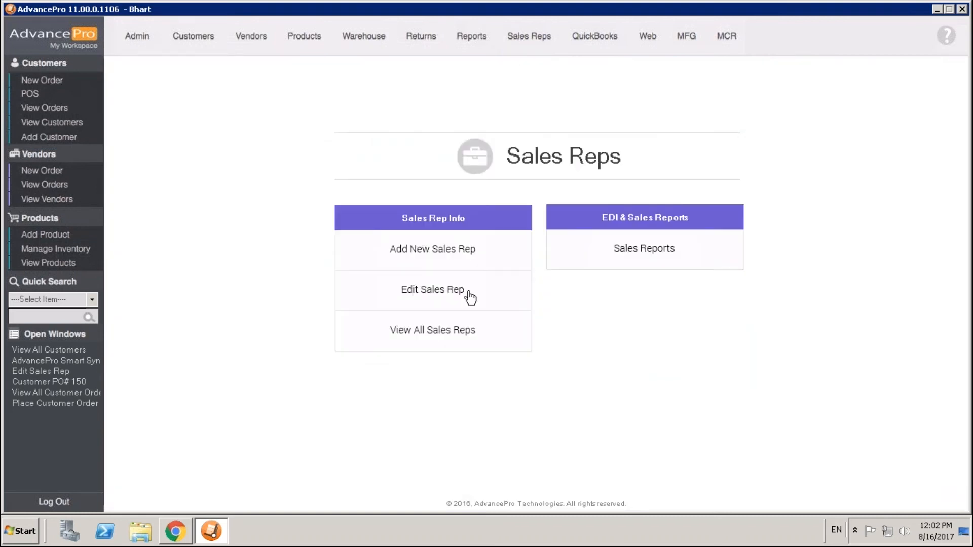
pyautogui.click(467, 299)
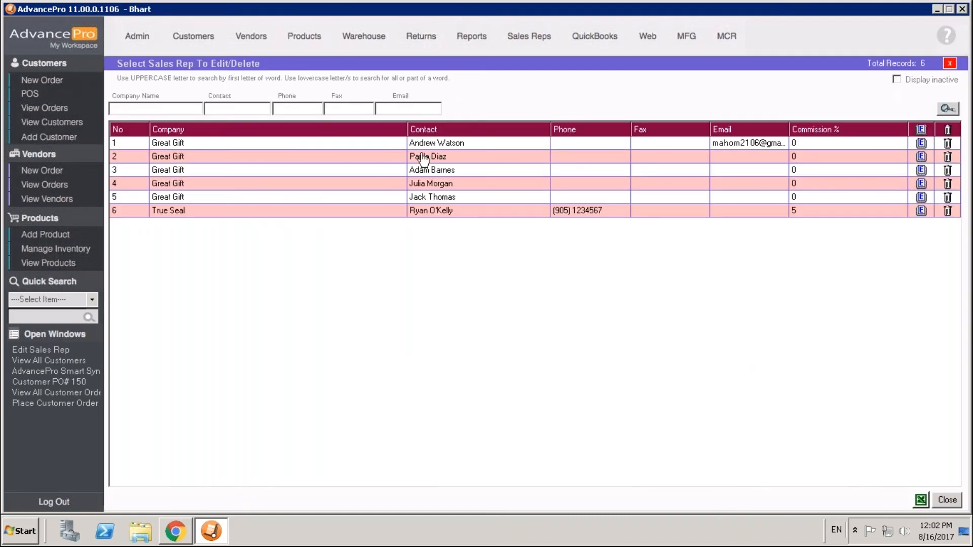
pyautogui.click(921, 144)
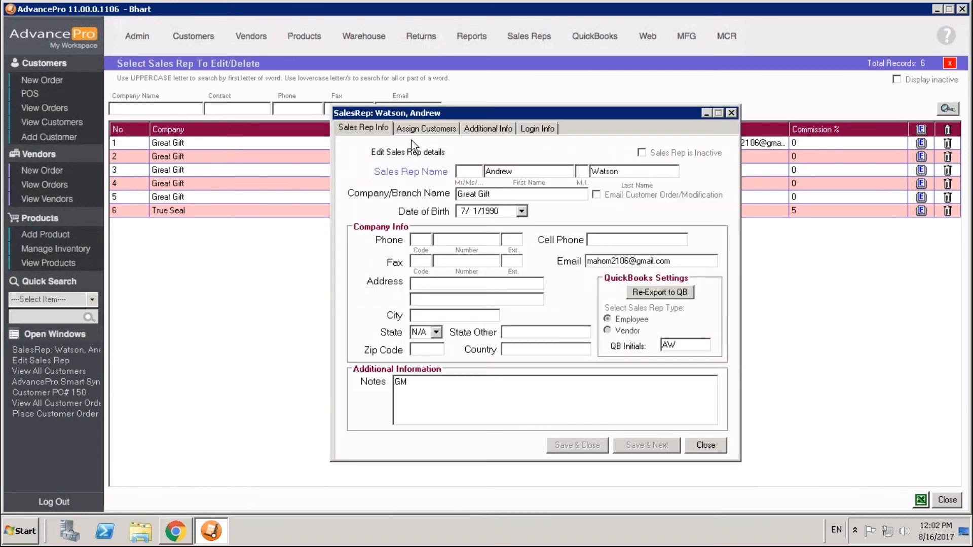
pyautogui.click(416, 129)
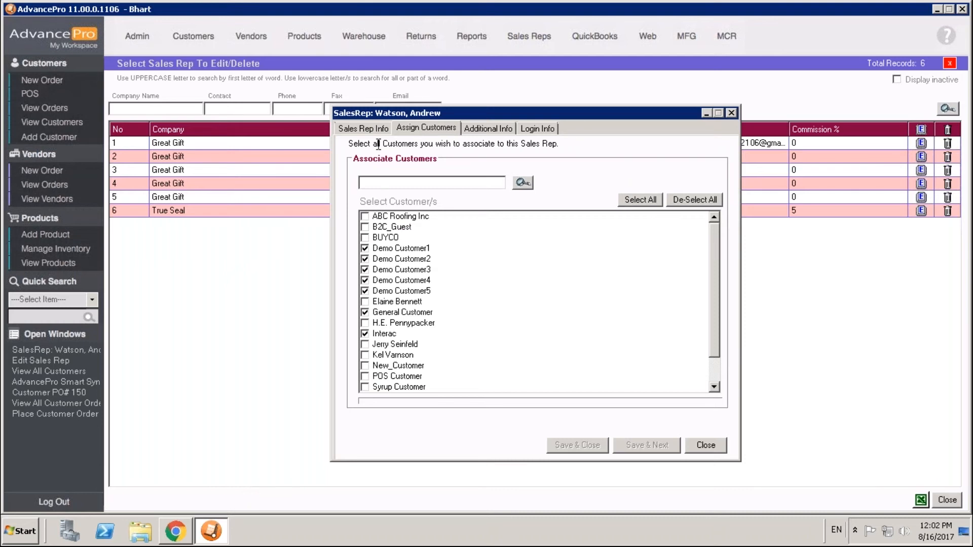
# - Review the sales rep's notes and web login settings, and close the record
pyautogui.click(369, 131)
pyautogui.click(426, 385)
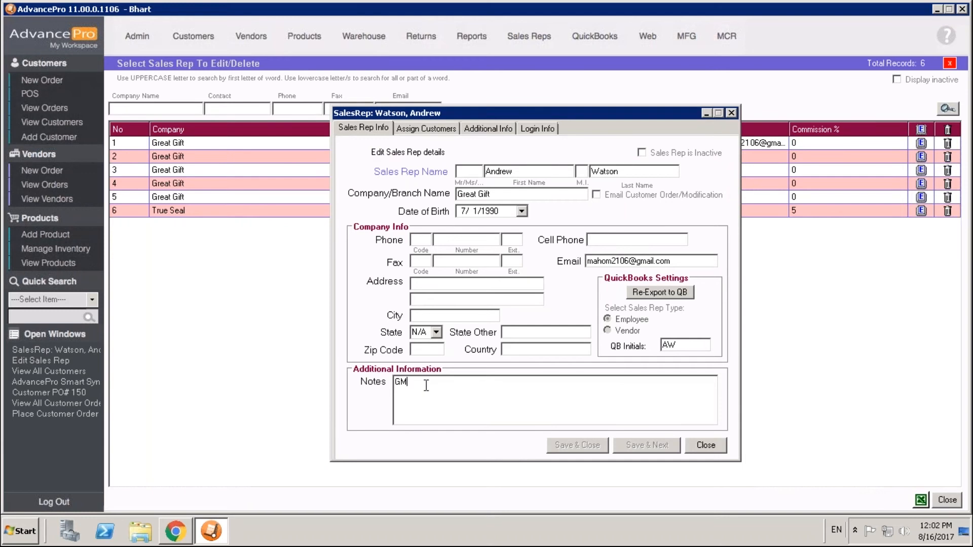
pyautogui.moveTo(426, 385); pyautogui.dragTo(345, 382)
pyautogui.click(540, 130)
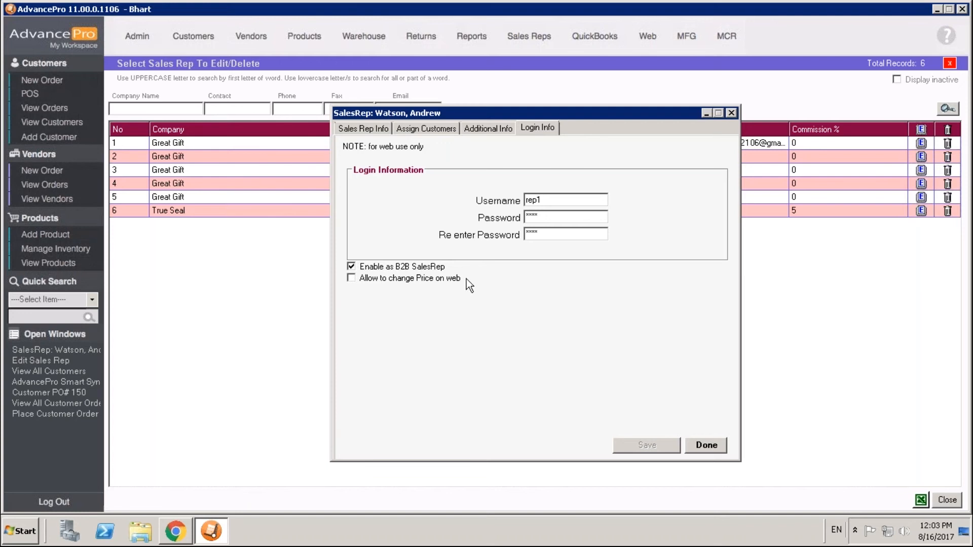
pyautogui.click(706, 445)
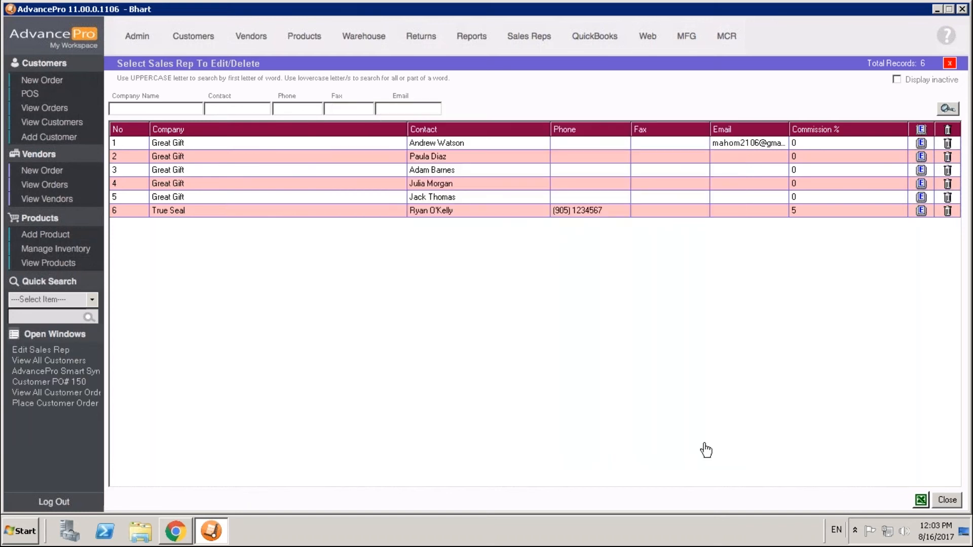
# - Switch to the GreatGiftSandboxB2B site in Chrome and log in as Customer1 with the account password
pyautogui.click(177, 532)
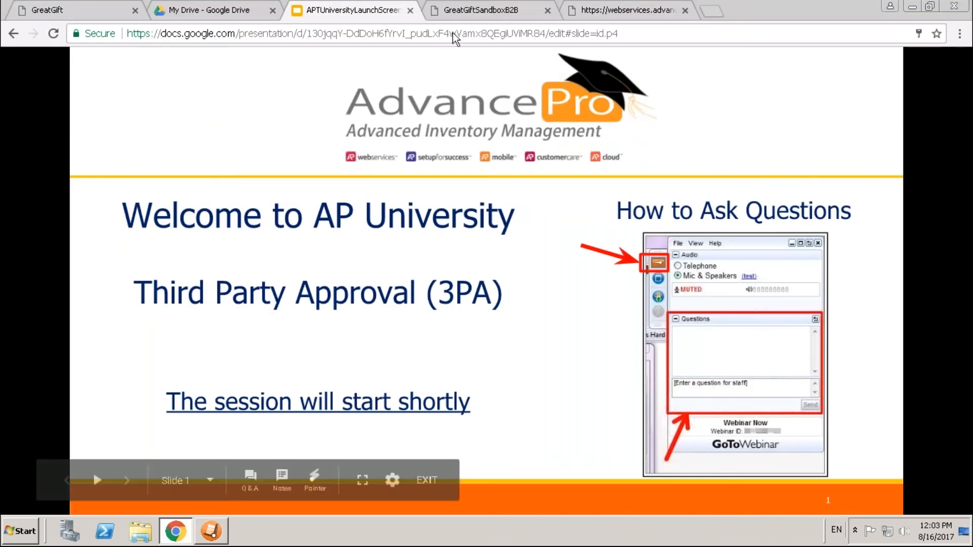
pyautogui.click(476, 11)
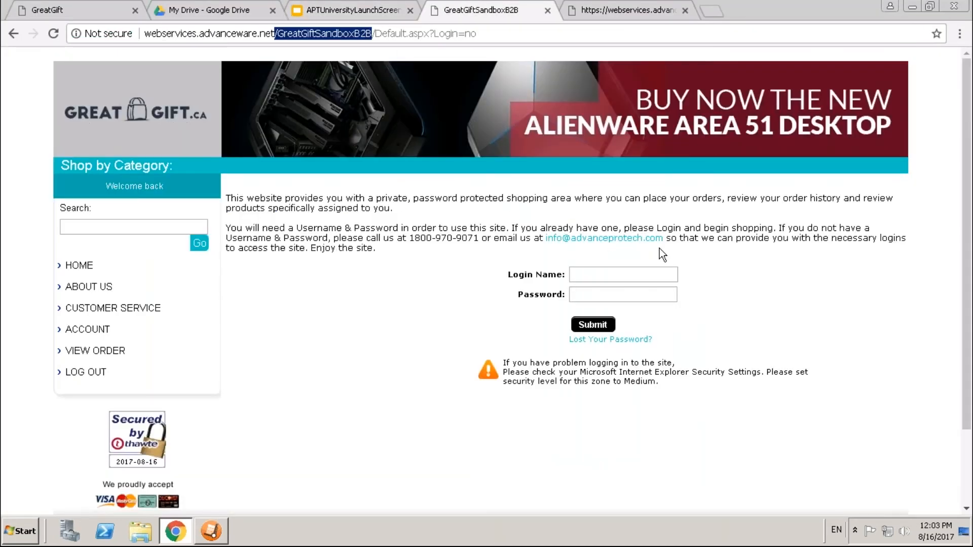
pyautogui.click(623, 274)
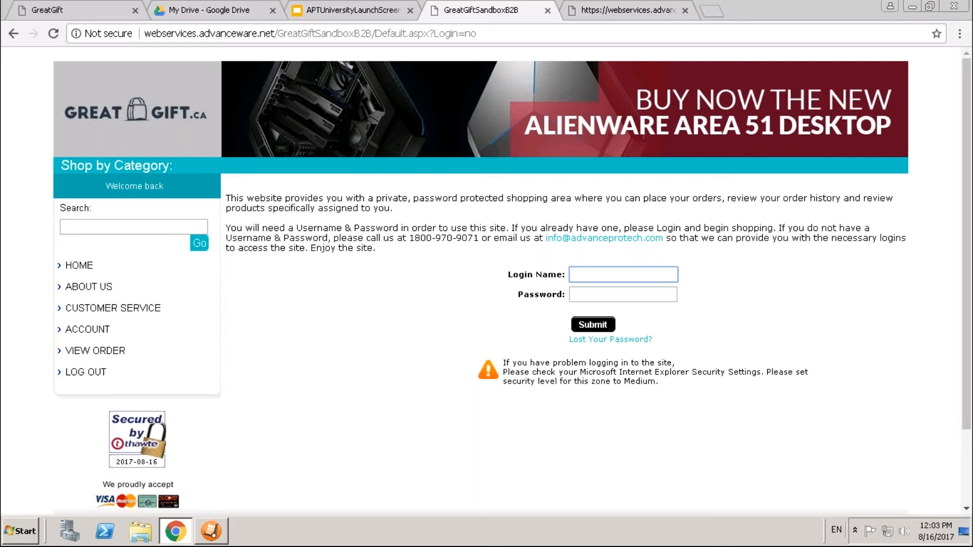
pyautogui.write('customer')
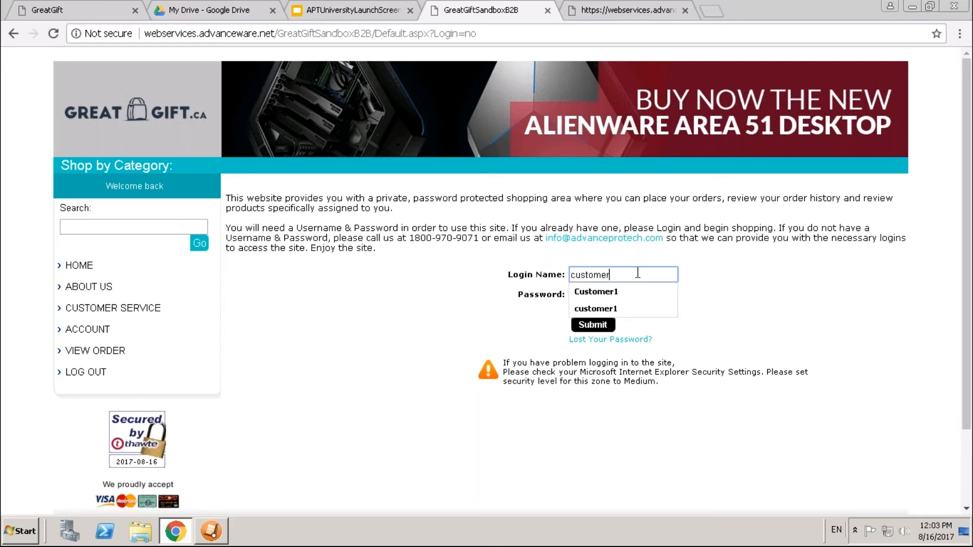
pyautogui.click(619, 294)
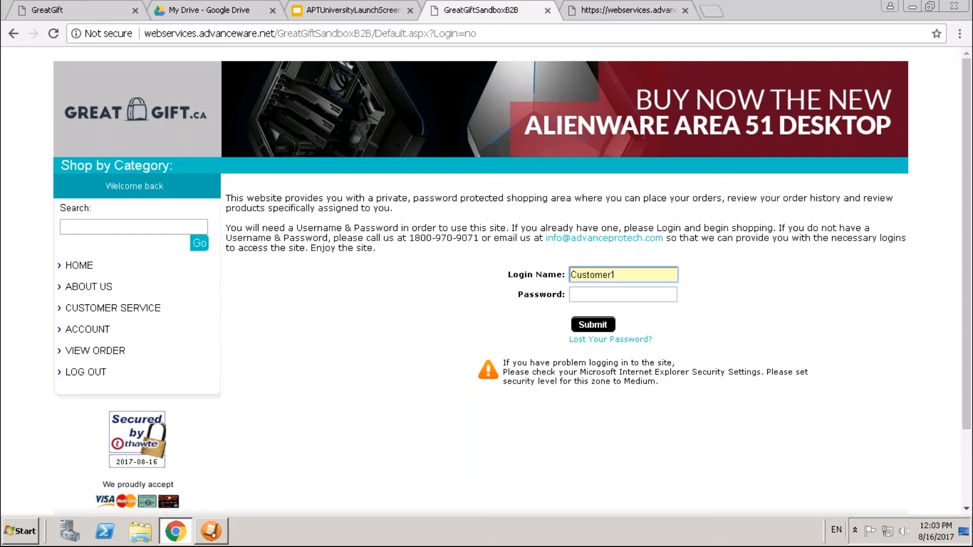
pyautogui.click(606, 296)
pyautogui.write('•••••••••')
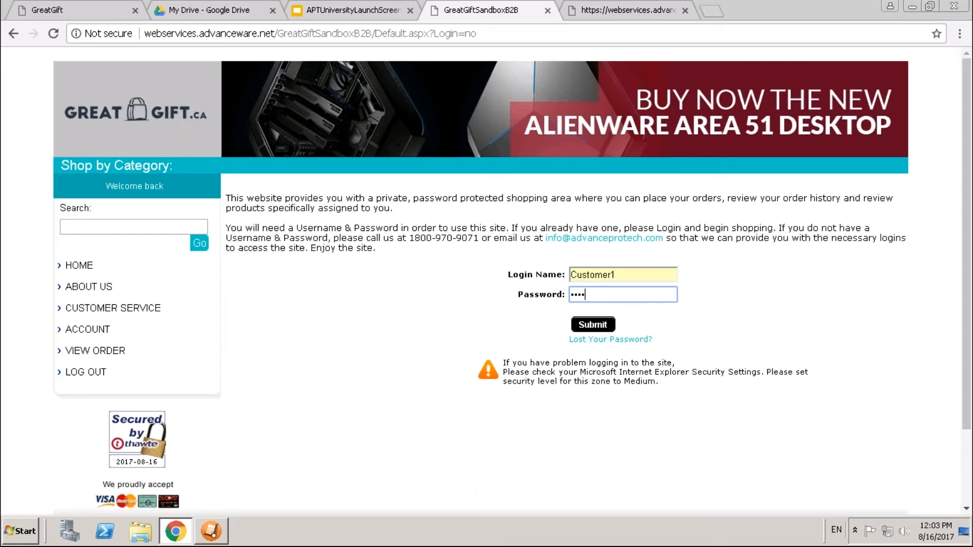
pyautogui.press('Return')
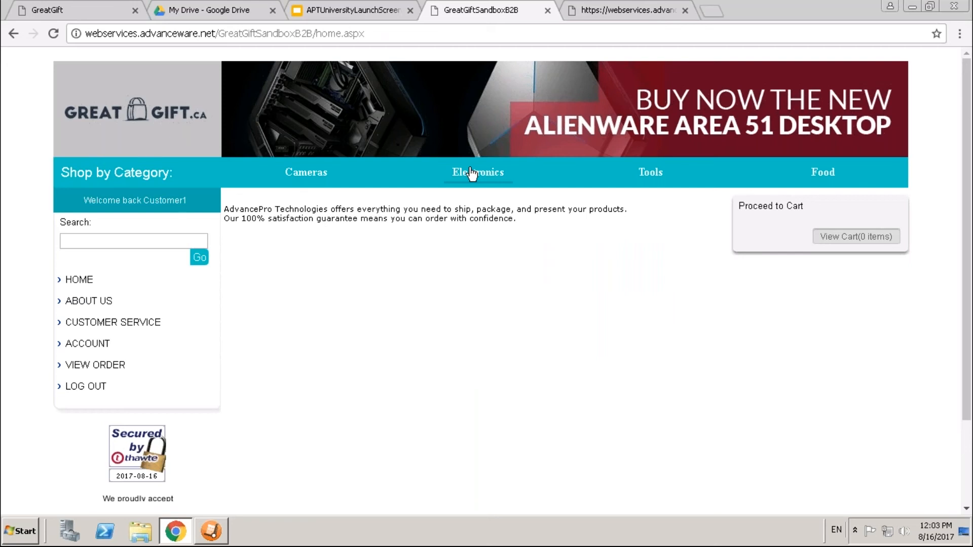
# - Add one Gigabyte GeForce GTX 970 G1 from Electronics to the cart and set the payment option to Undergo Approval
pyautogui.click(471, 173)
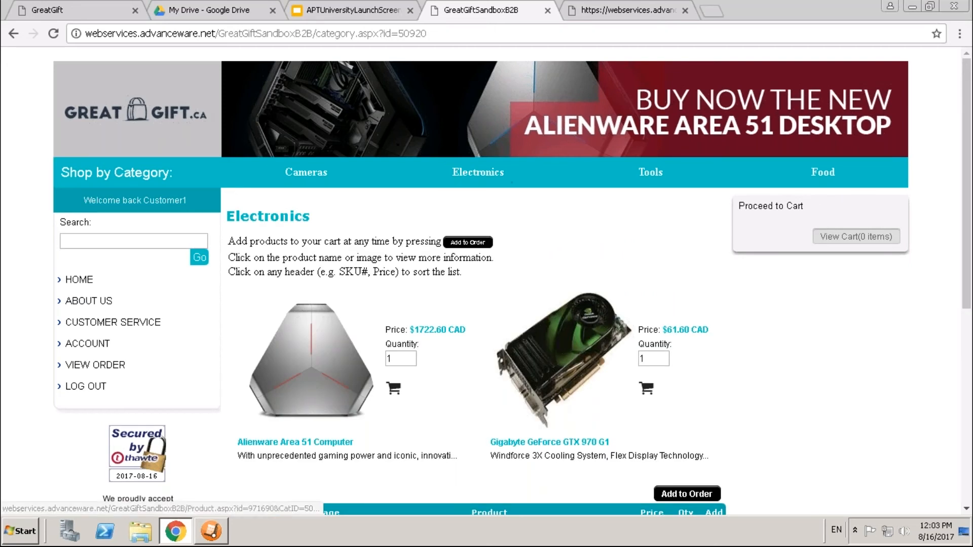
pyautogui.click(646, 388)
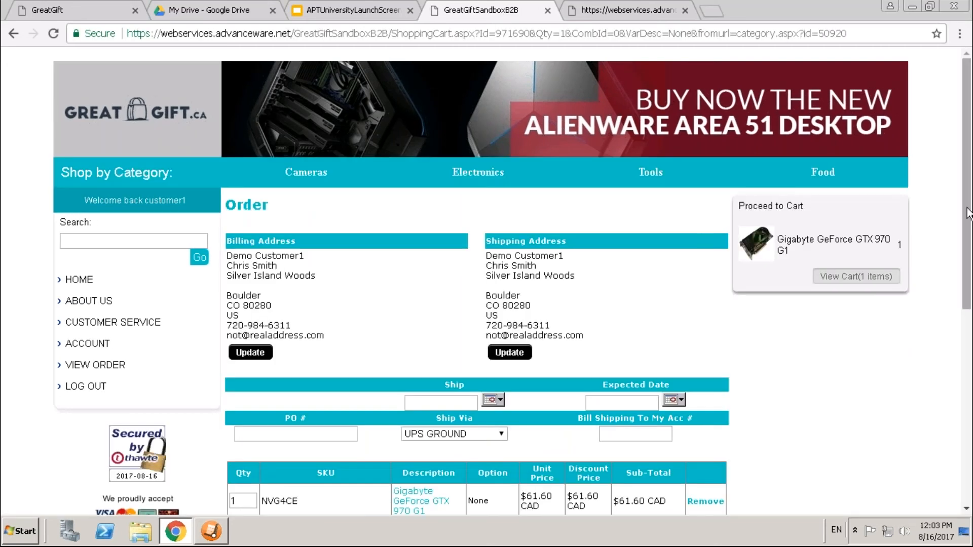
pyautogui.scroll(-5, 968, 213)
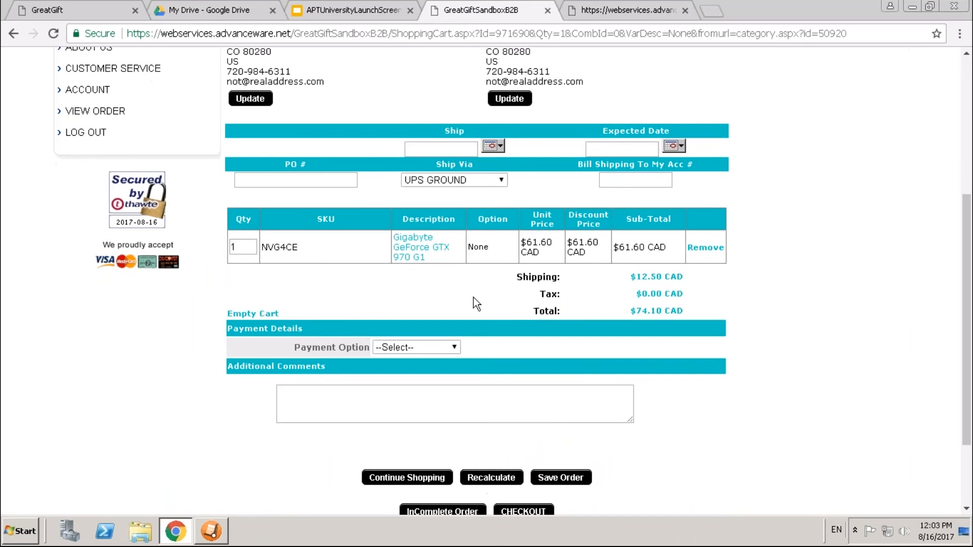
pyautogui.click(452, 347)
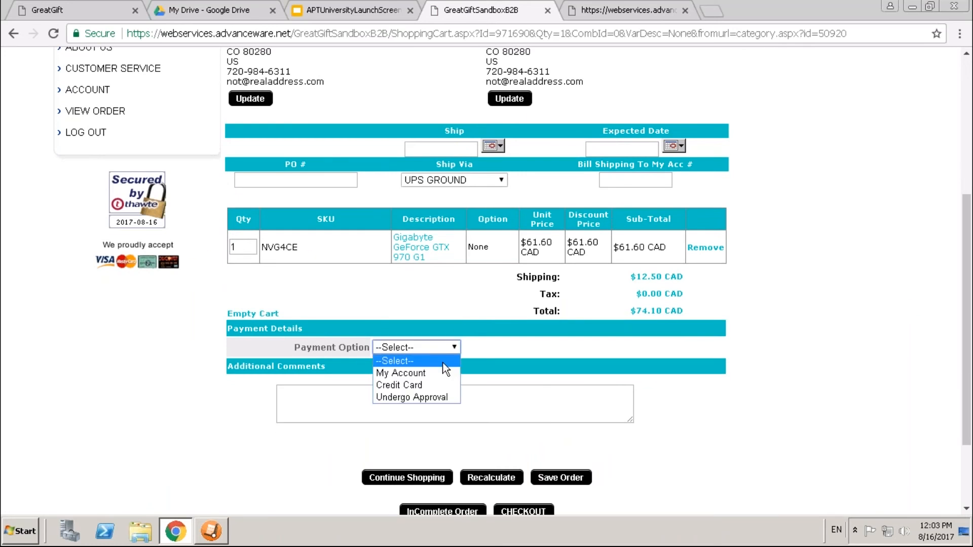
pyautogui.click(420, 398)
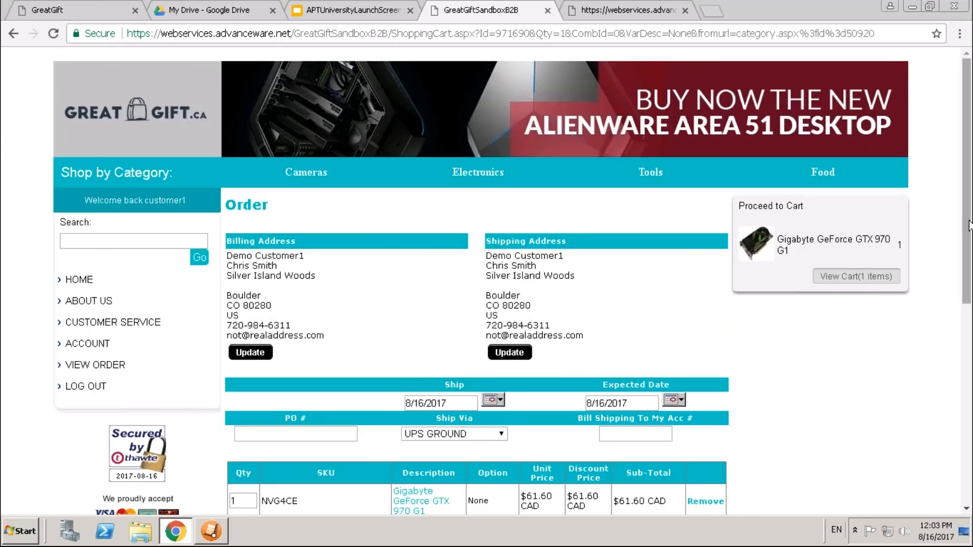
# - Fill in the PO number and the GL number on the order
pyautogui.scroll(-3, 969, 226)
pyautogui.click(306, 254)
pyautogui.write('32')
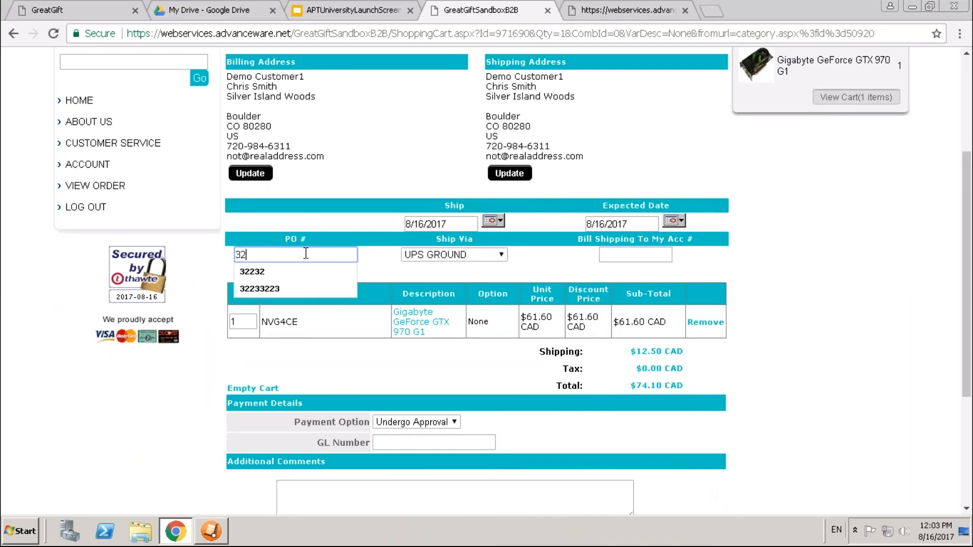
pyautogui.write('42')
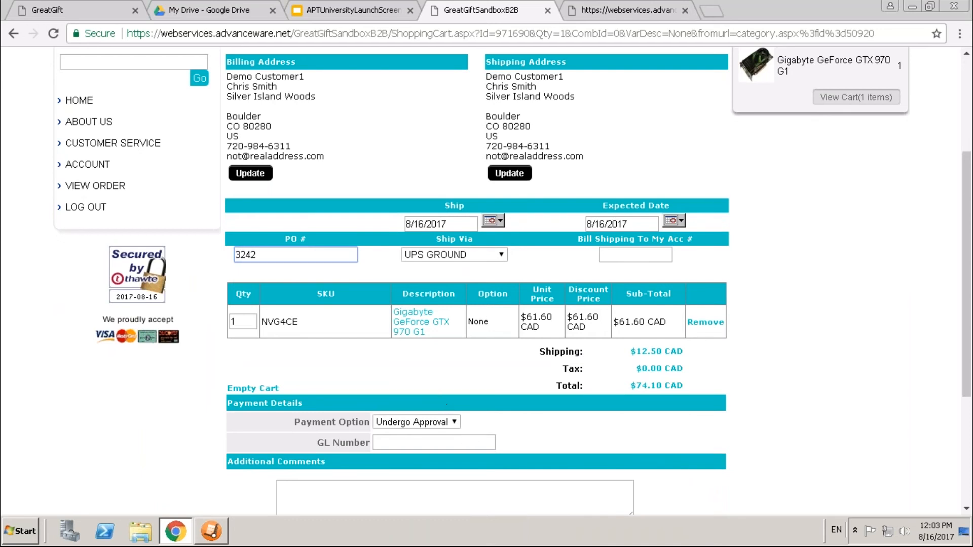
pyautogui.click(449, 448)
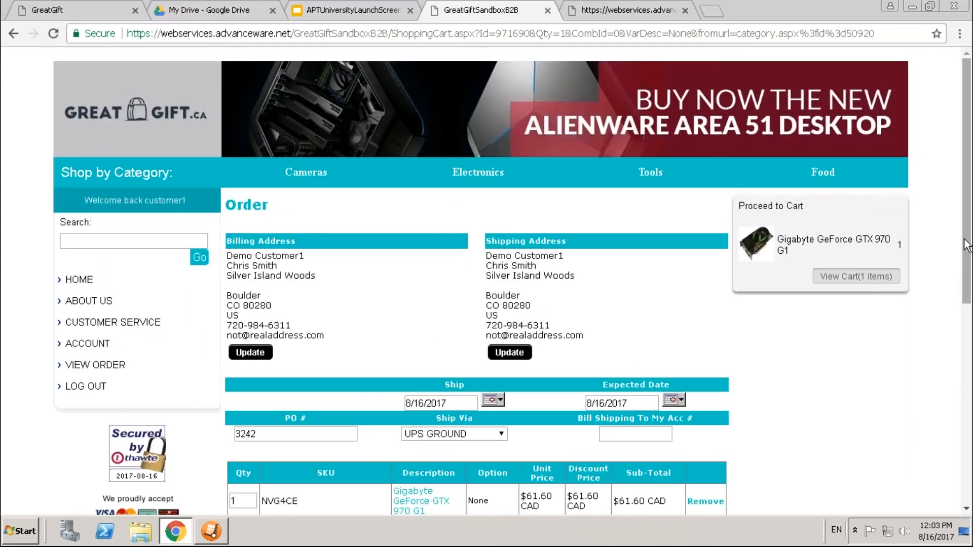
pyautogui.scroll(-5, 967, 245)
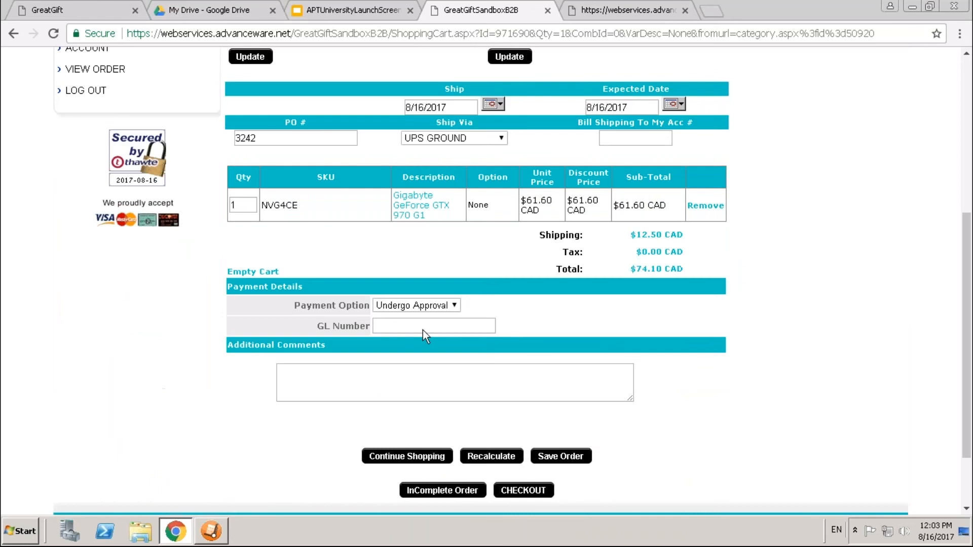
pyautogui.click(418, 326)
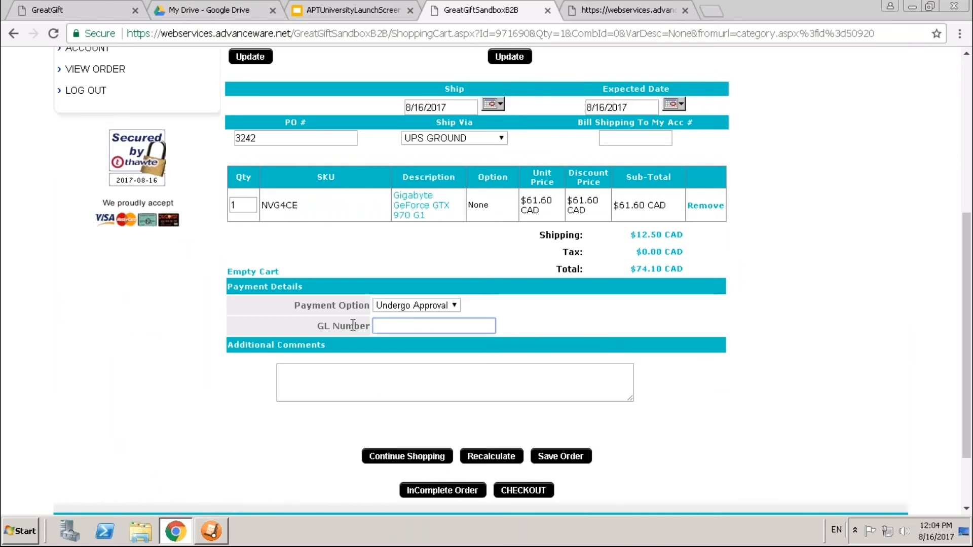
pyautogui.click(452, 328)
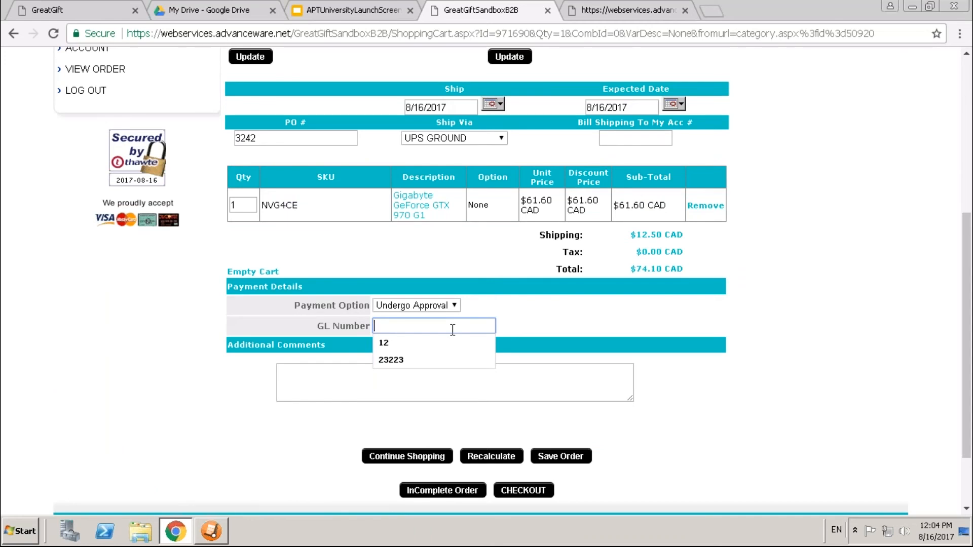
pyautogui.write('34')
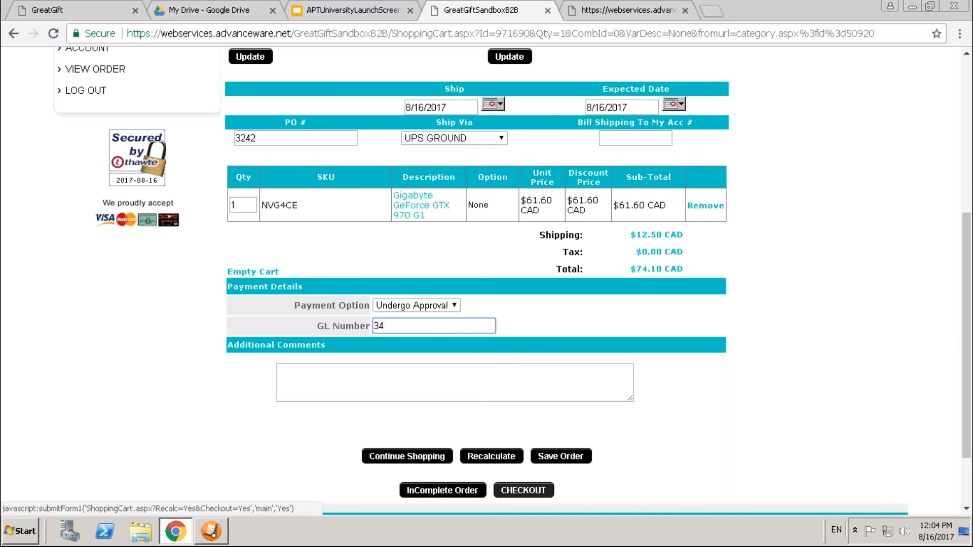
# - Log in to the GreatGiftSandboxsalesrep site as rep1 with the account password and open the list of all orders
pyautogui.click(617, 12)
pyautogui.click(612, 291)
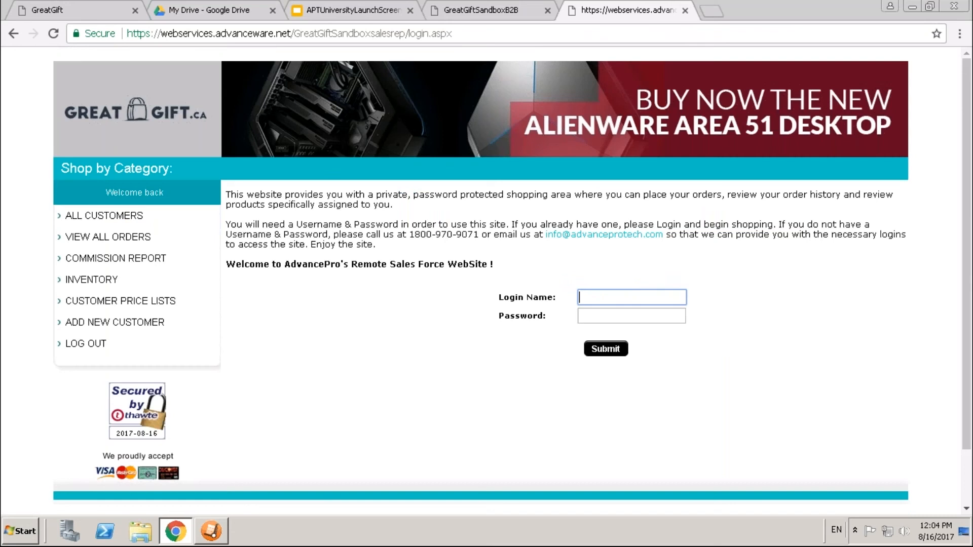
pyautogui.write('rep1')
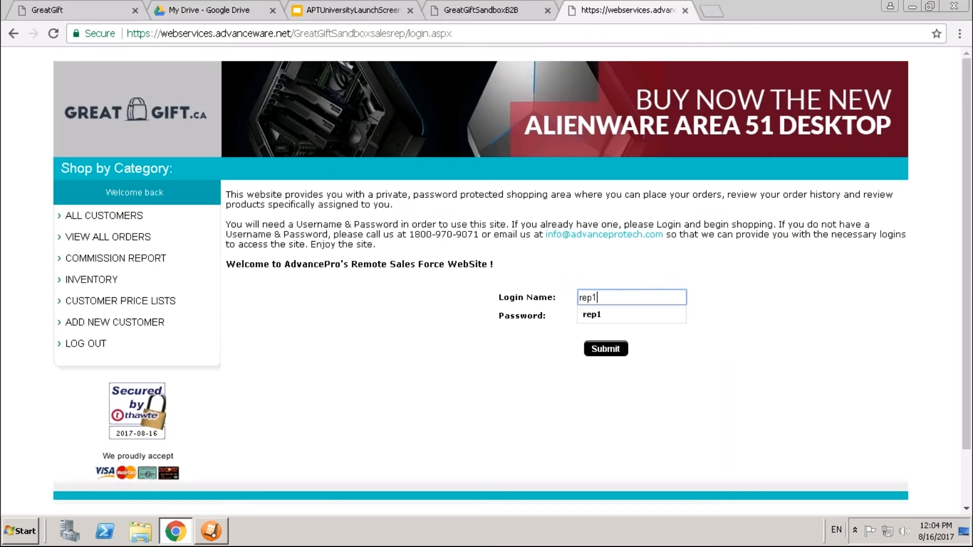
pyautogui.click(608, 314)
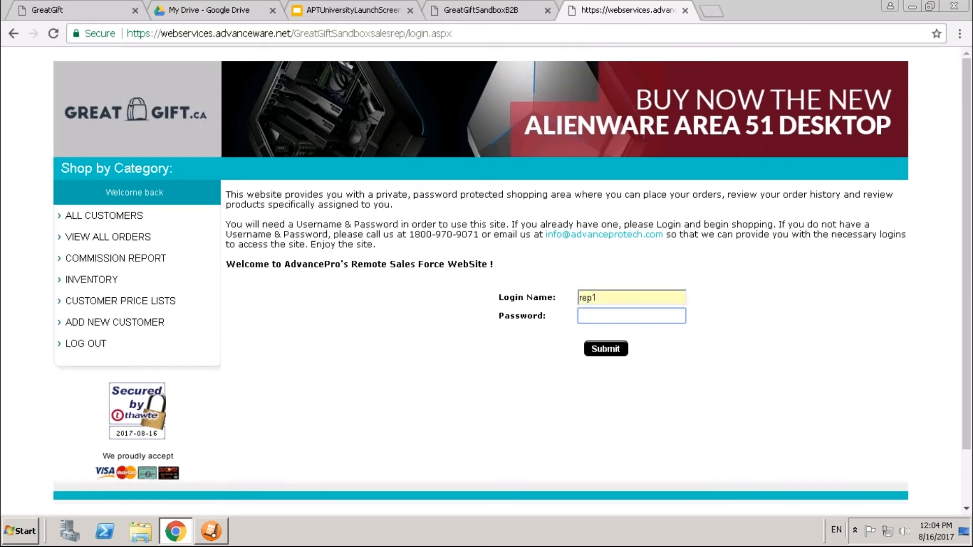
pyautogui.write('••••')
pyautogui.click(605, 348)
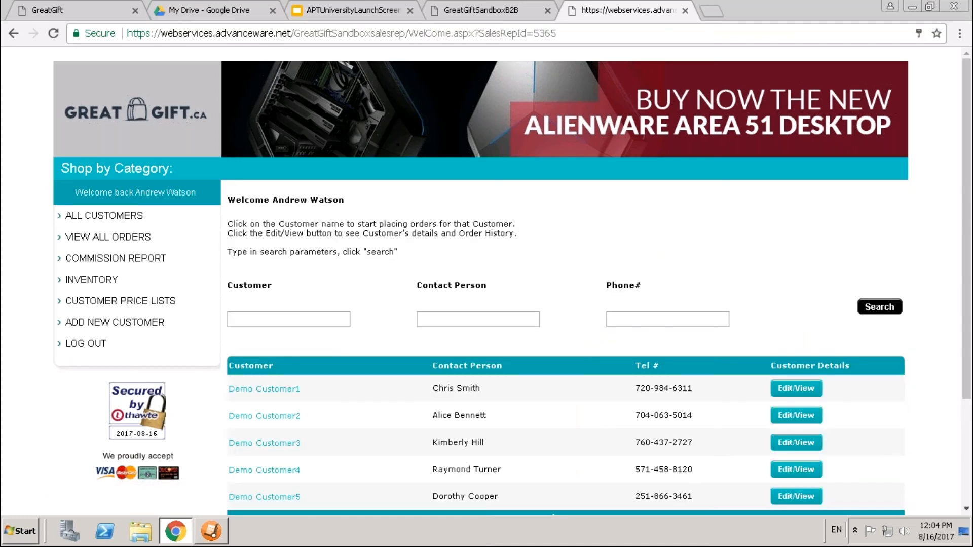
pyautogui.click(113, 238)
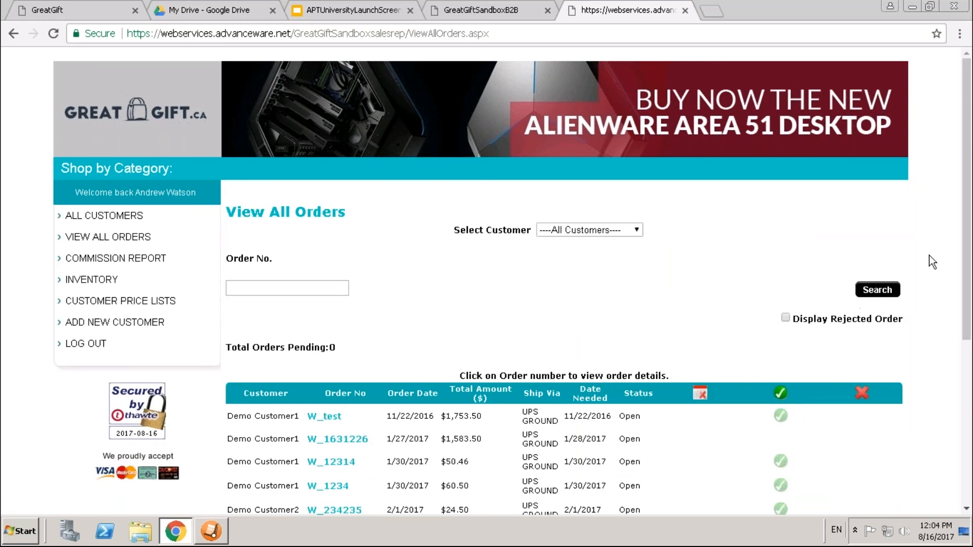
# - View the details of Demo Customer1's order dated 1/27/2017 in the sales rep's order list, and close them
pyautogui.moveTo(967, 251); pyautogui.dragTo(961, 324)
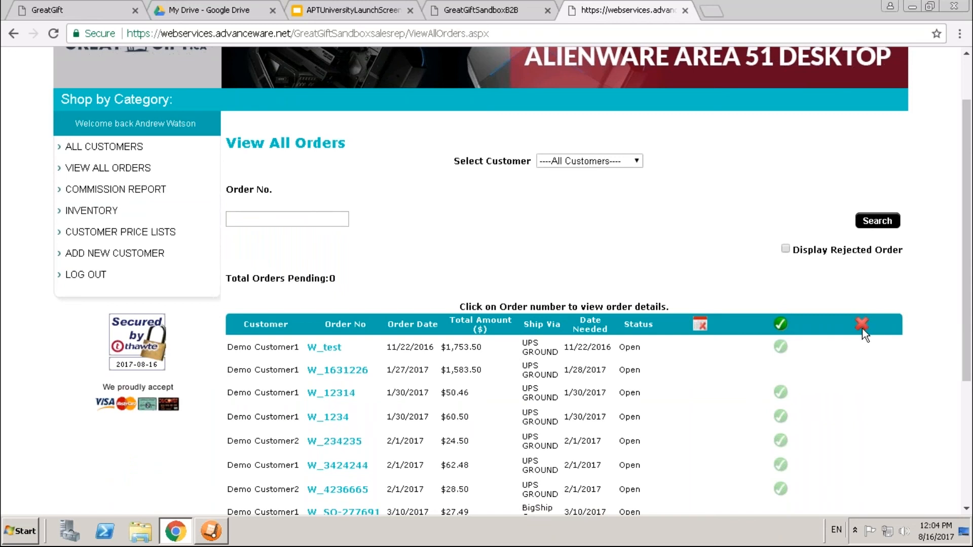
pyautogui.click(334, 377)
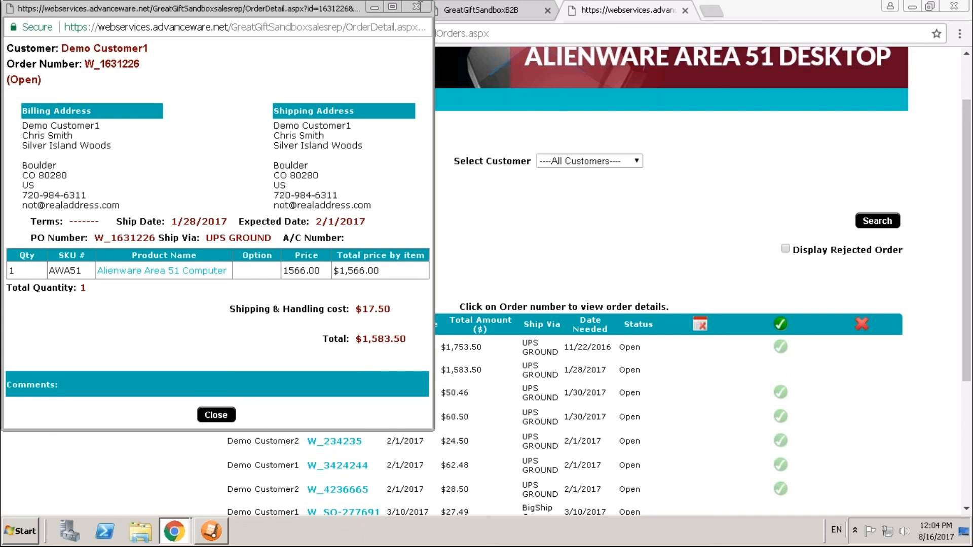
pyautogui.click(417, 7)
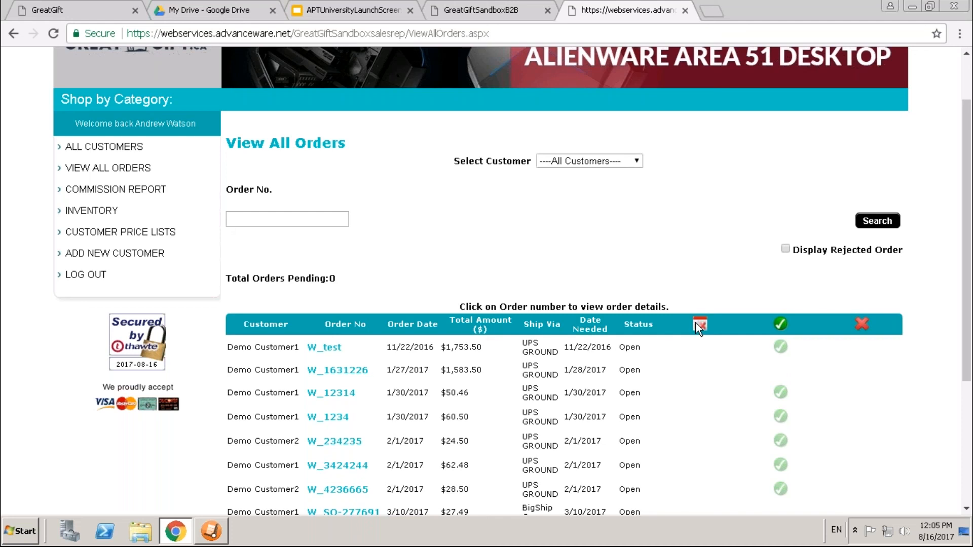
# - Switch to AdvancePro and open the list of all customer orders
pyautogui.click(217, 538)
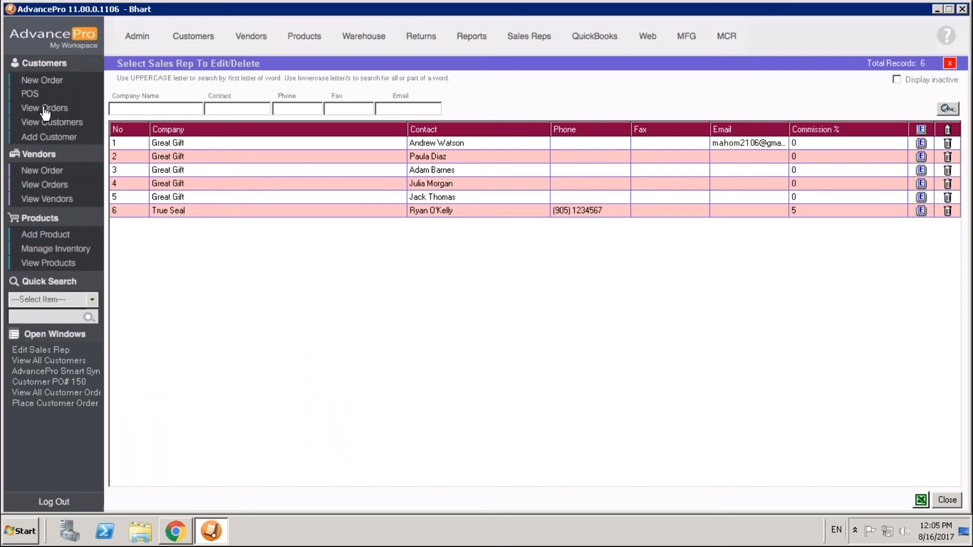
pyautogui.click(45, 110)
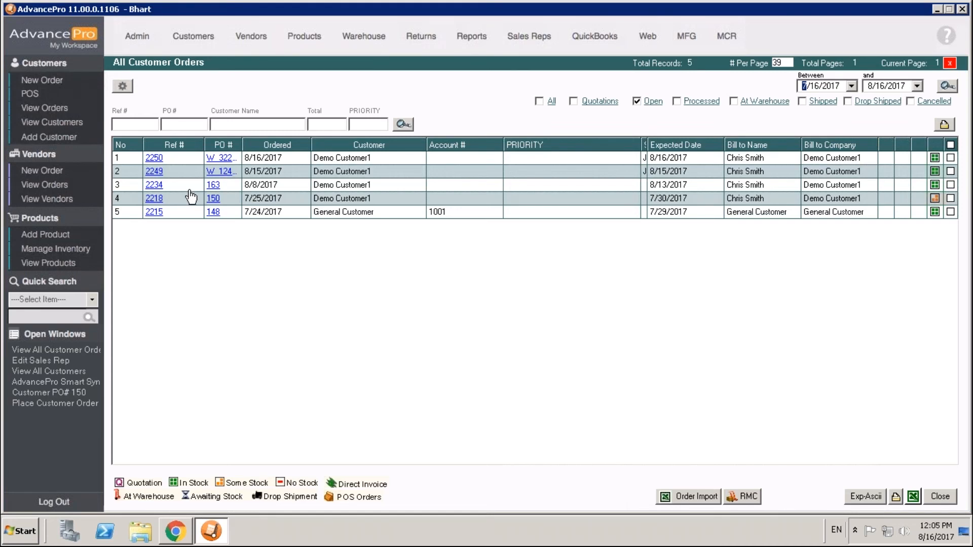
pyautogui.moveTo(657, 5)
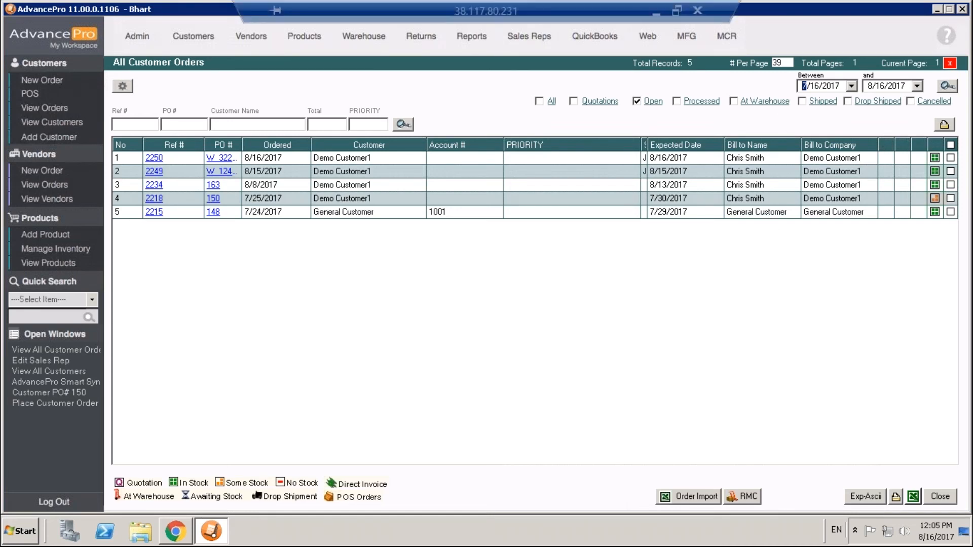